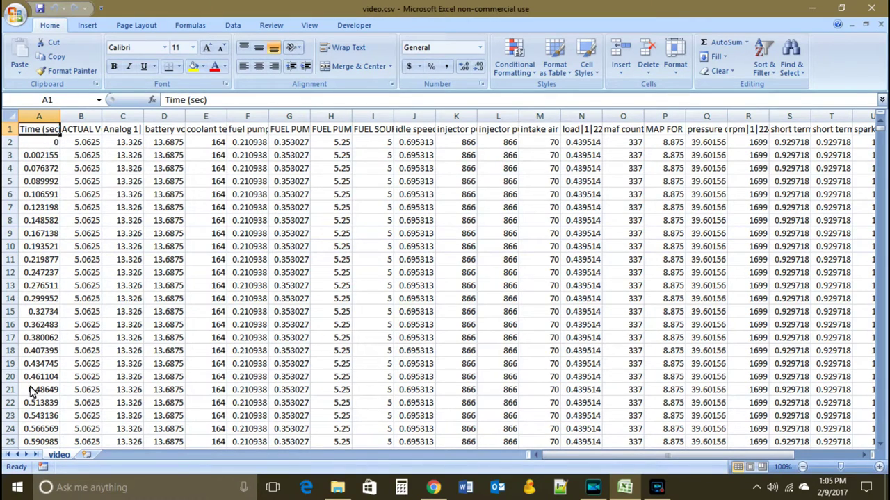
- Skim the logged rows below the time heading, and select the Analog 1 column for inspection
scroll(49, 368, down, 20)
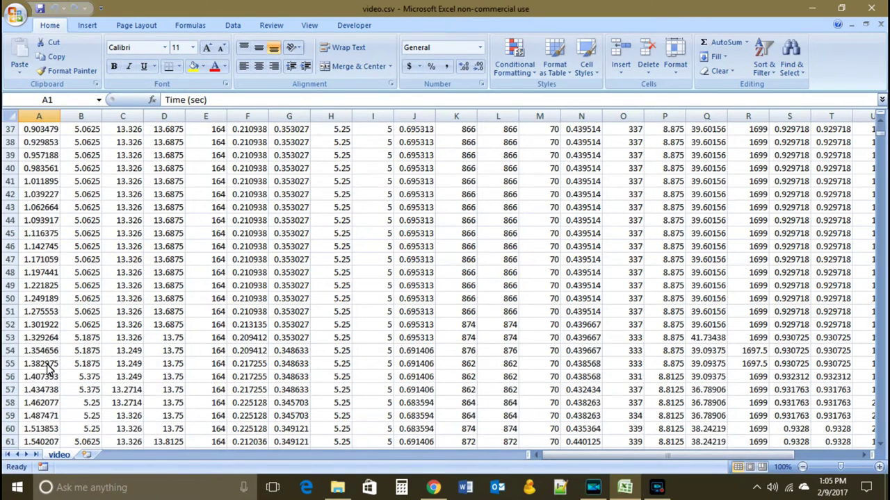
scroll(48, 368, down, 20)
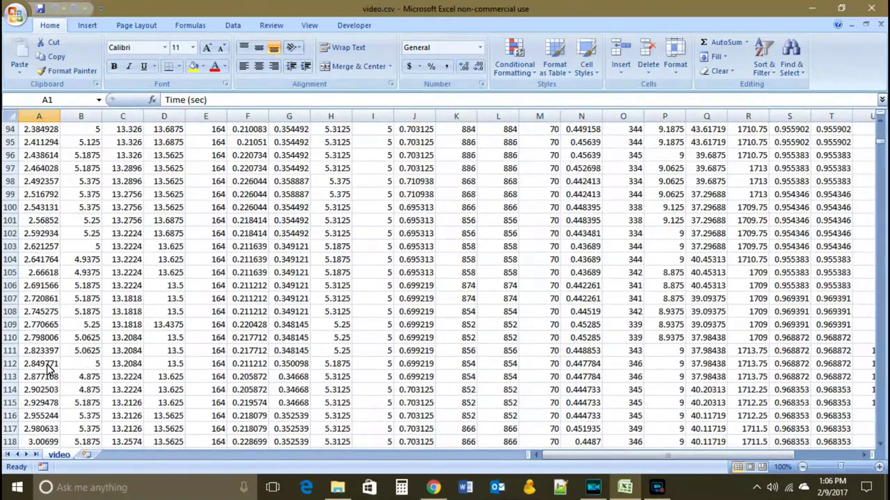
scroll(48, 368, down, 20)
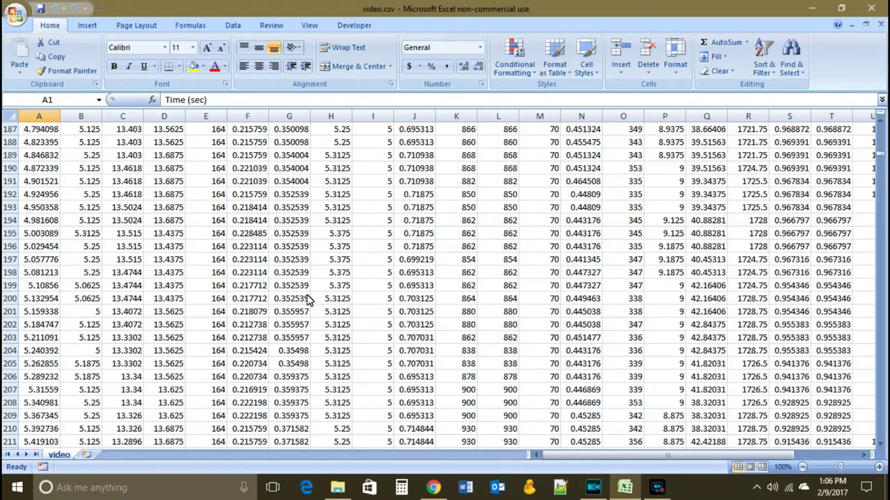
scroll(307, 300, up, 8)
scroll(307, 300, up, 20)
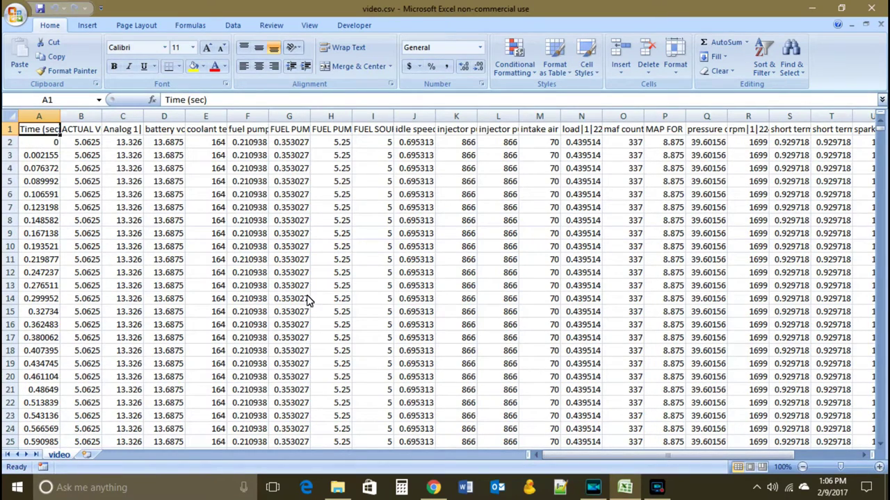
click(126, 132)
click(124, 116)
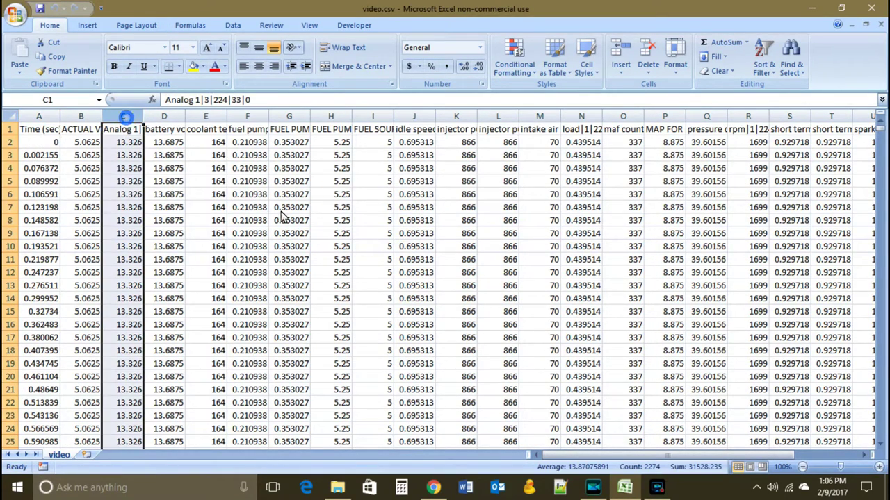
- Locate the throttle position absolute column and select it in full
drag(881, 137, 868, 107)
scroll(765, 463, right, 4)
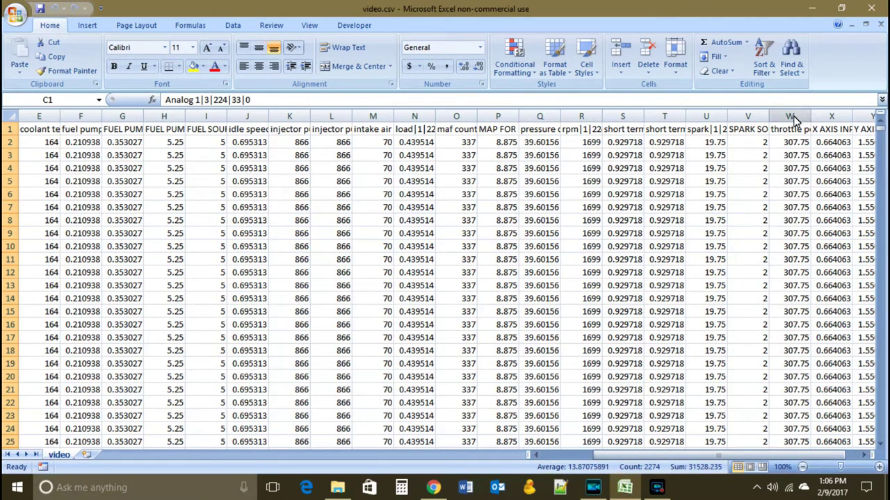
click(790, 116)
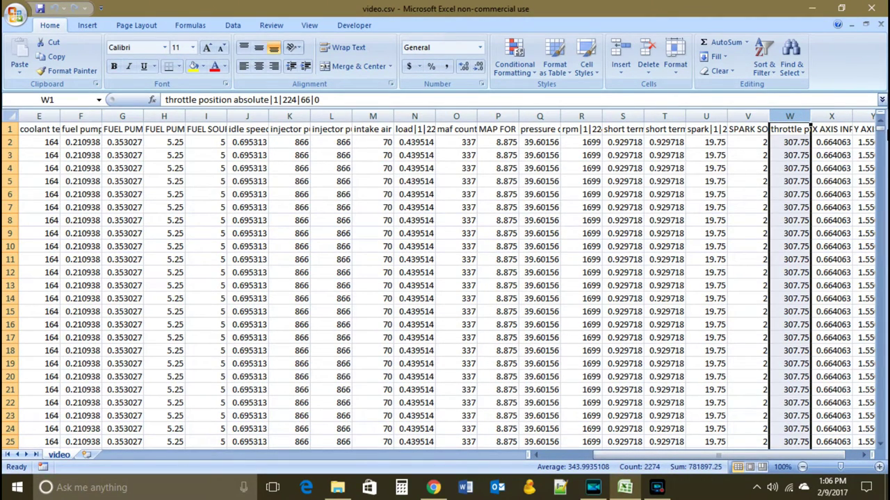
- Find the point in the throttle position column where the throttle begins to open, and select row 1419
drag(880, 134, 865, 332)
scroll(810, 275, up, 12)
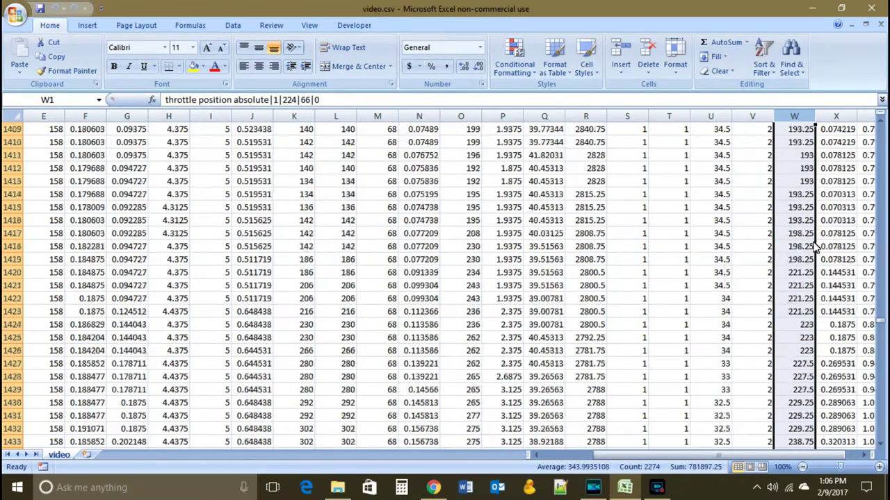
scroll(806, 321, up, 1)
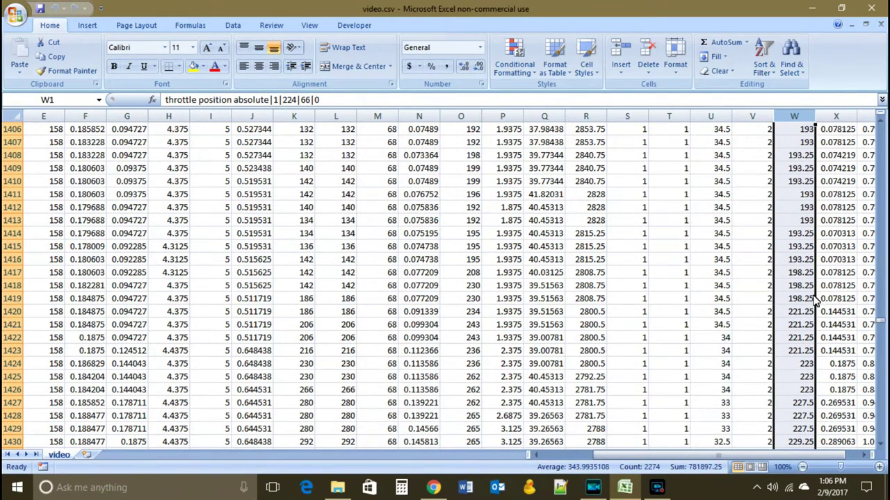
click(14, 299)
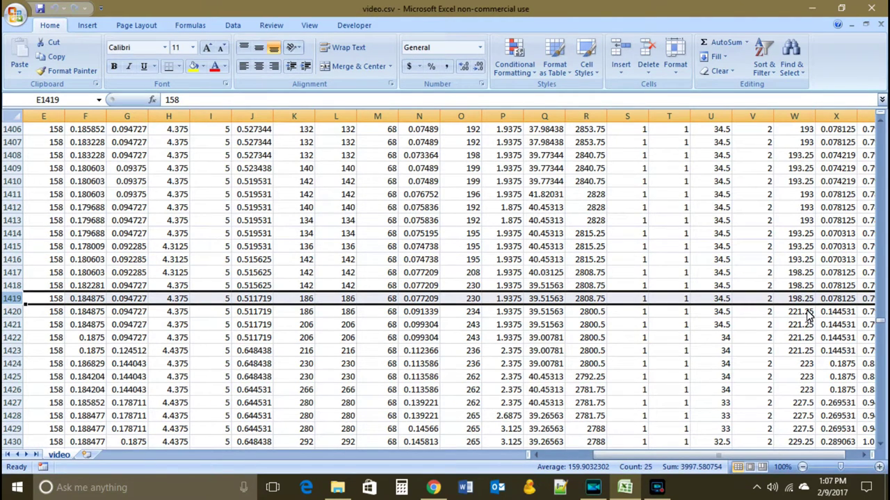
- Check the column headings in row 1 and return to the selected row 1419
scroll(855, 344, down, 1)
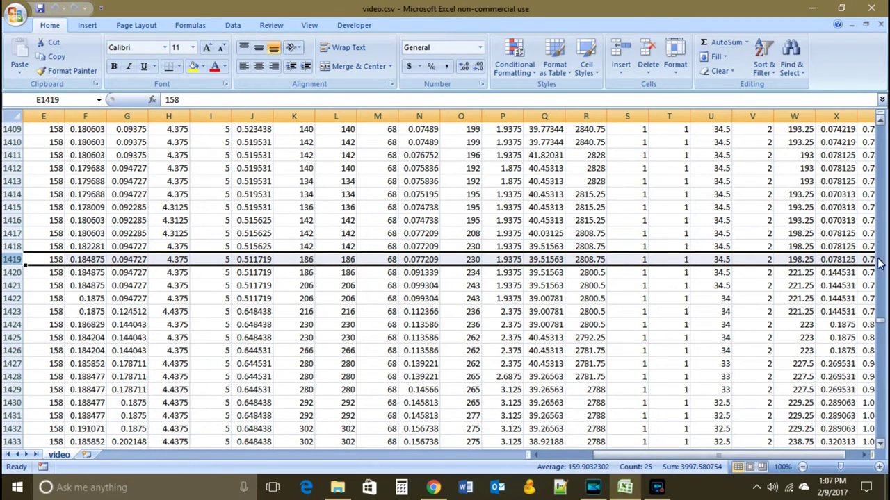
drag(879, 327, 881, 123)
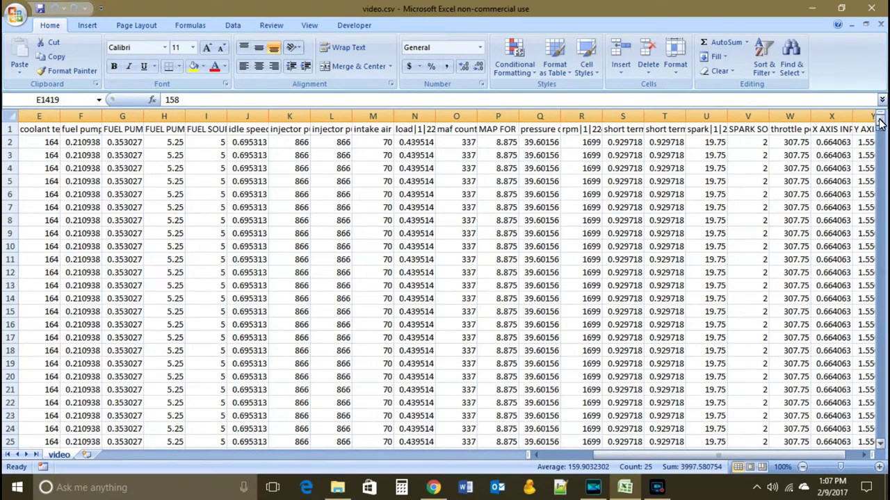
key(ctrl+BackSpace)
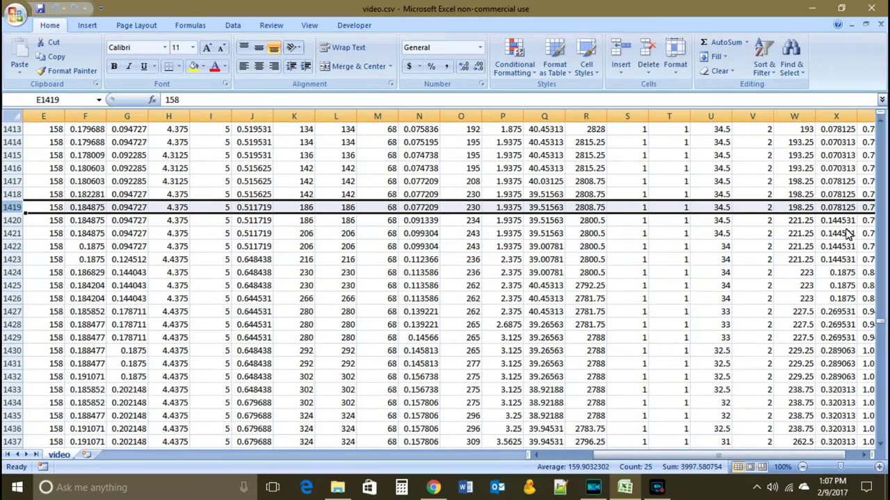
- Examine the throttle position and rpm values from row 1419 through the end of the full-throttle pull, and go back to about row 1527
scroll(810, 243, down, 20)
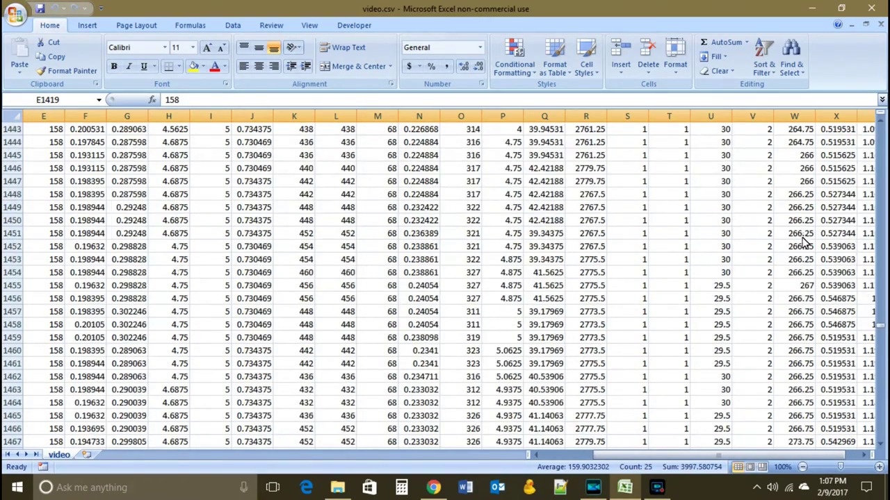
scroll(807, 254, down, 10)
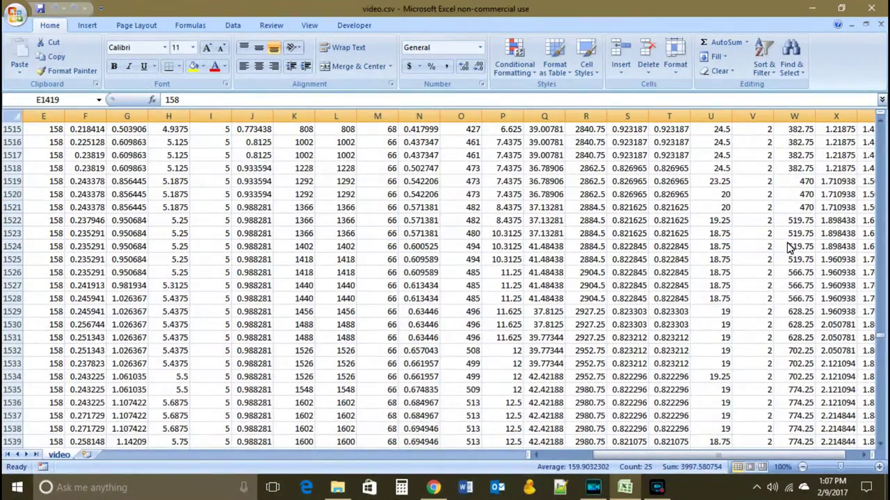
scroll(805, 351, down, 6)
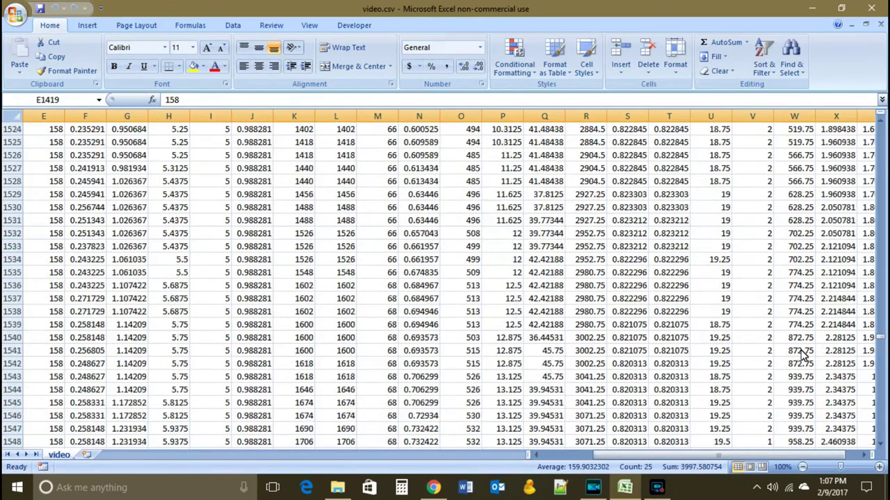
scroll(806, 271, up, 1)
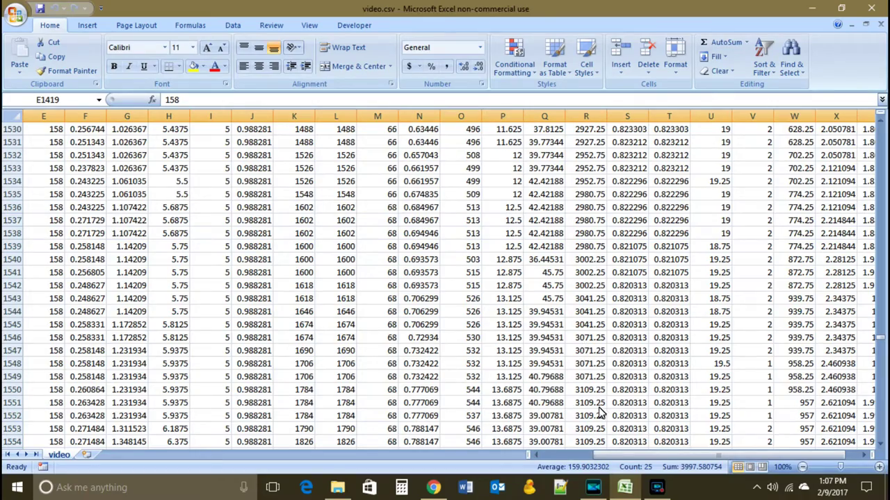
scroll(834, 367, down, 20)
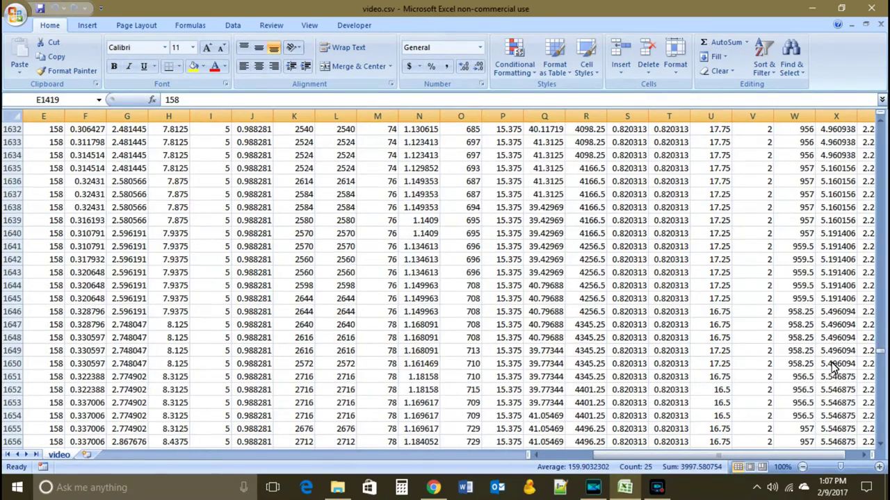
scroll(834, 367, down, 19)
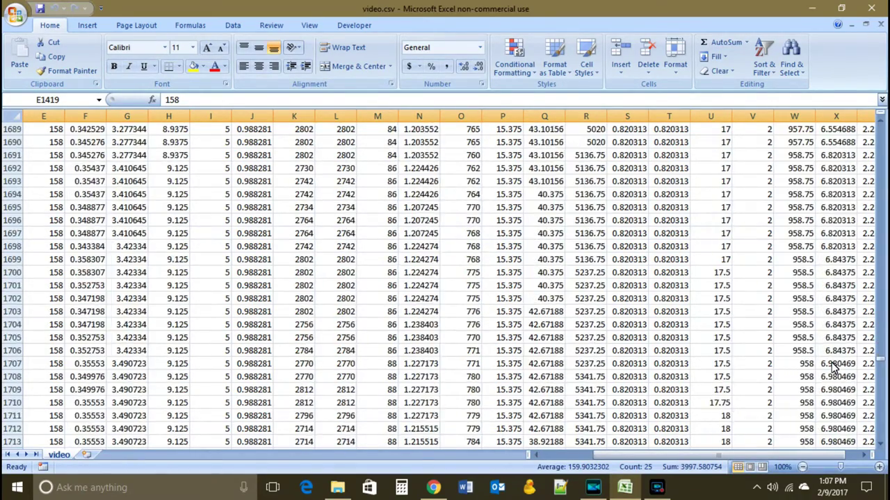
scroll(834, 367, down, 15)
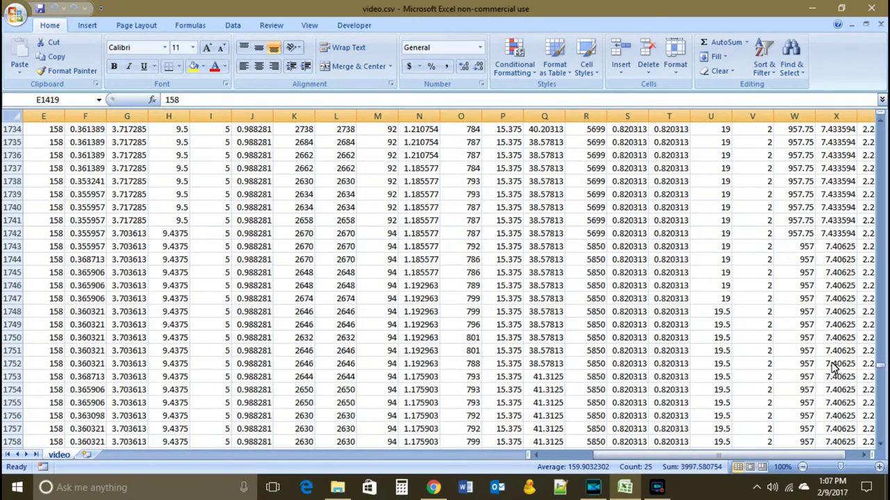
scroll(834, 367, down, 15)
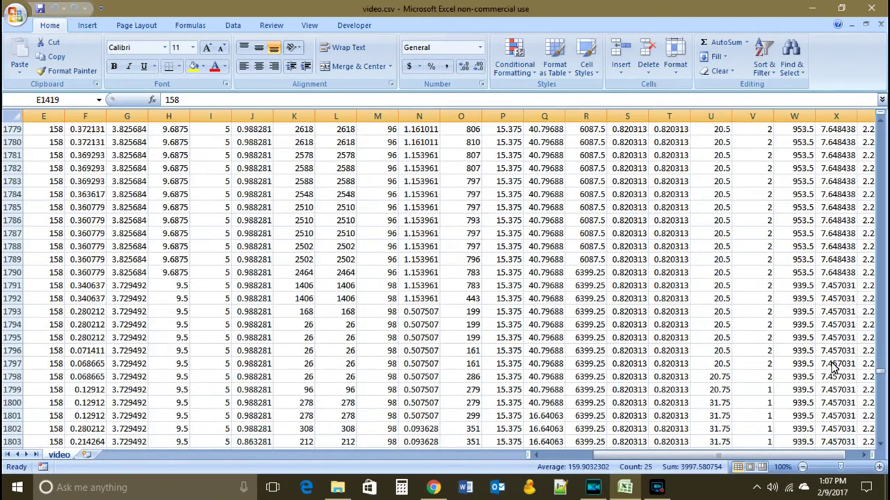
scroll(834, 366, down, 3)
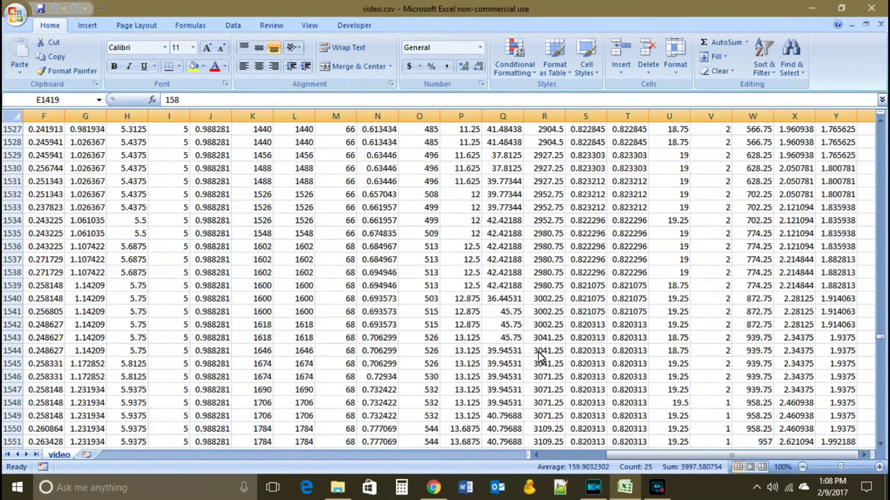
- Examine the Analog 1 values in column C from row 1527 to about row 1761, following the full-throttle pull
scroll(549, 357, left, 5)
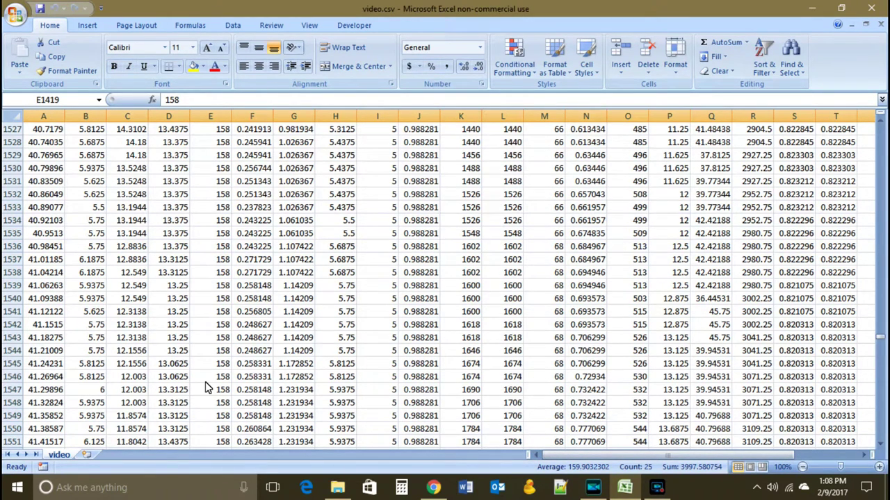
scroll(211, 384, down, 3)
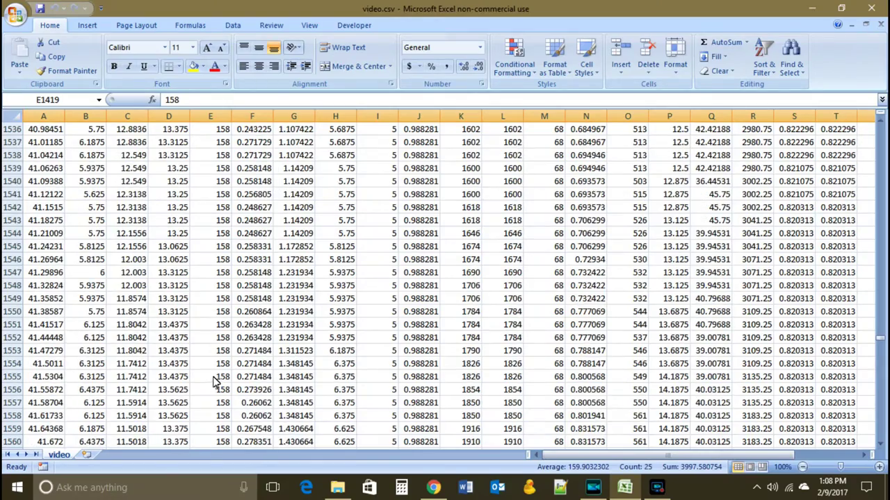
scroll(214, 381, down, 1)
scroll(134, 362, down, 3)
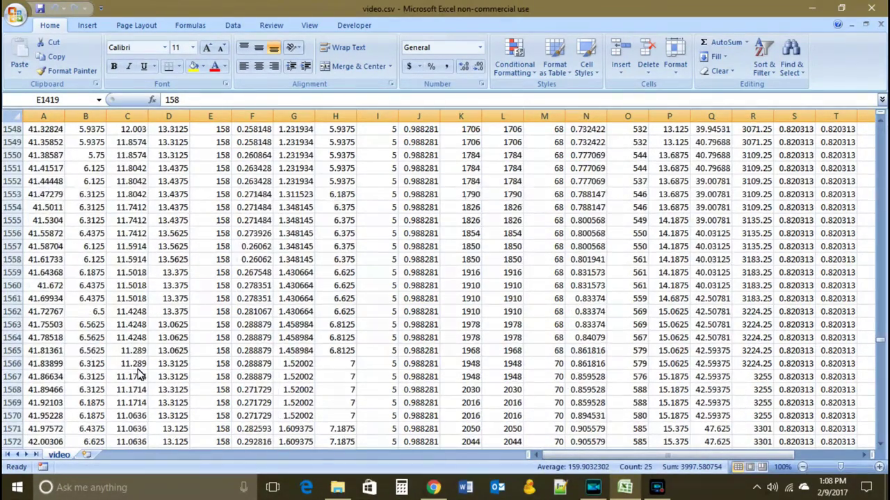
scroll(137, 372, down, 4)
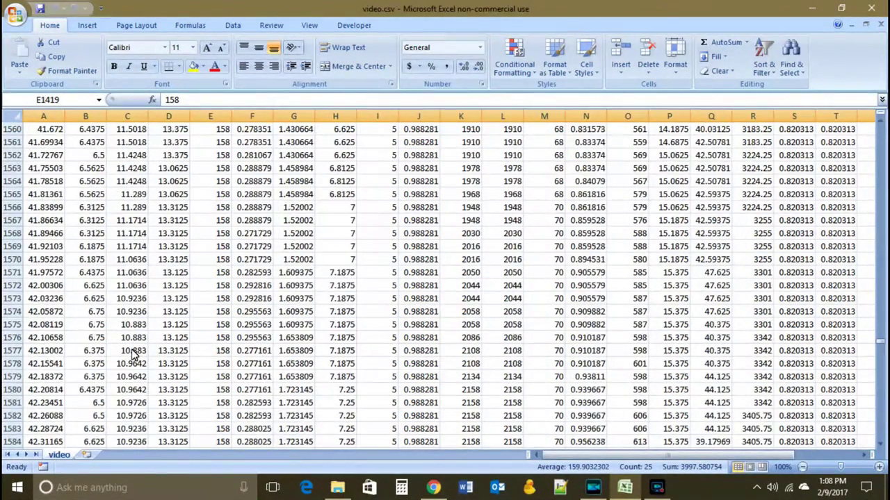
scroll(139, 386, down, 1)
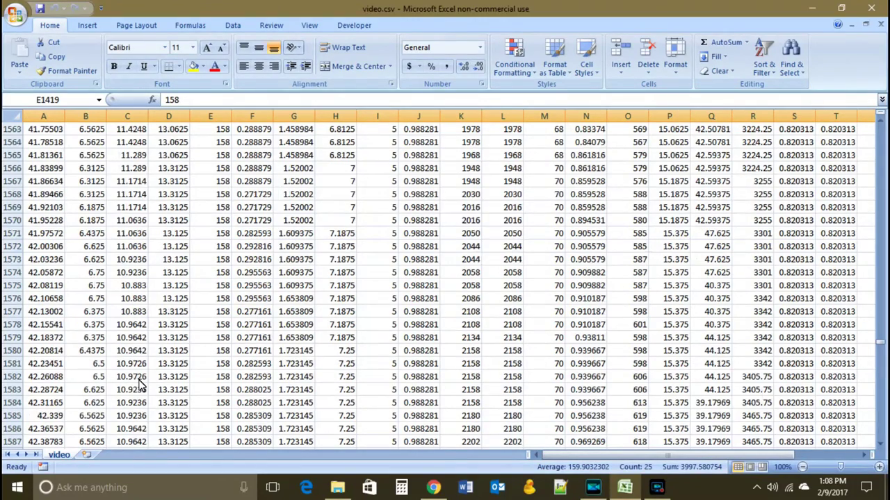
scroll(133, 389, down, 2)
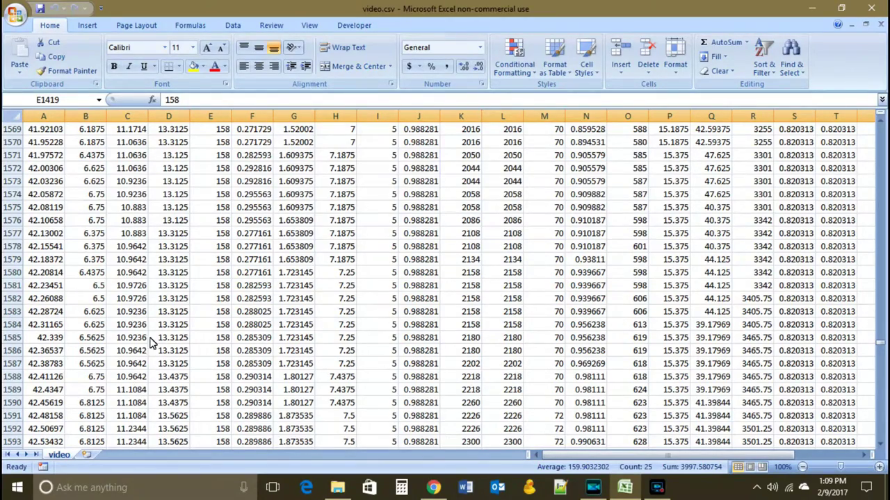
scroll(150, 341, down, 20)
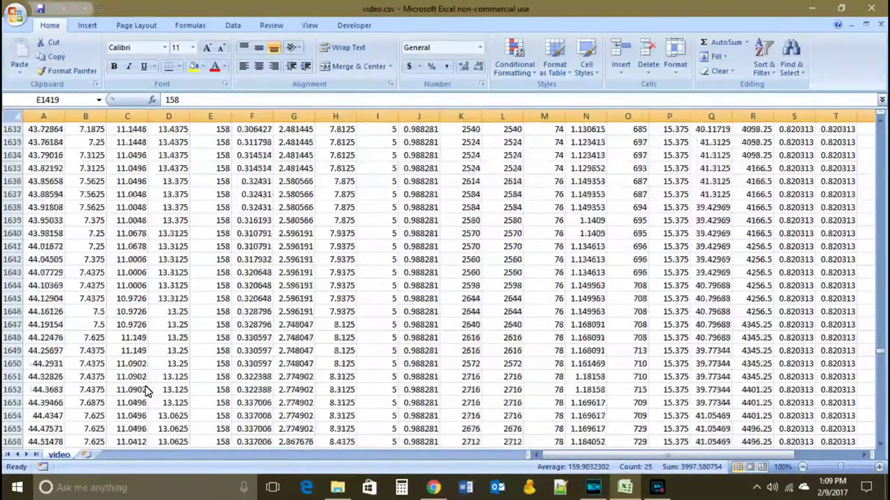
scroll(146, 391, down, 11)
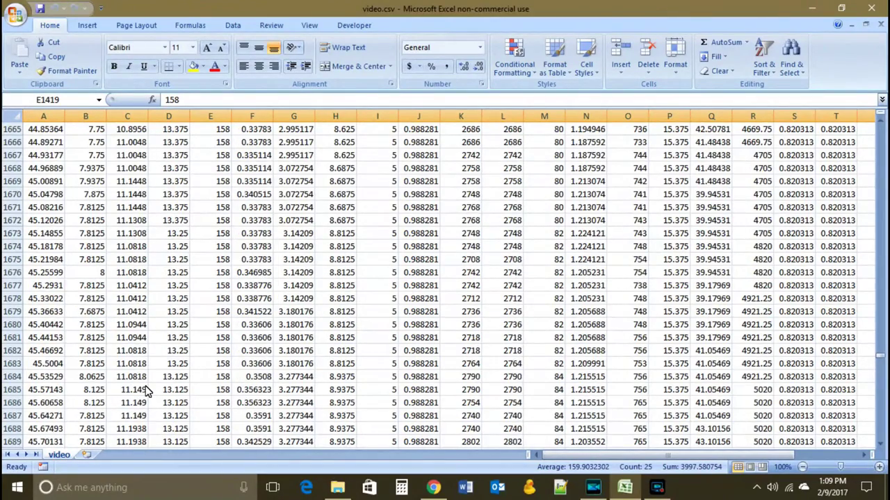
scroll(145, 391, down, 2)
scroll(141, 393, down, 1)
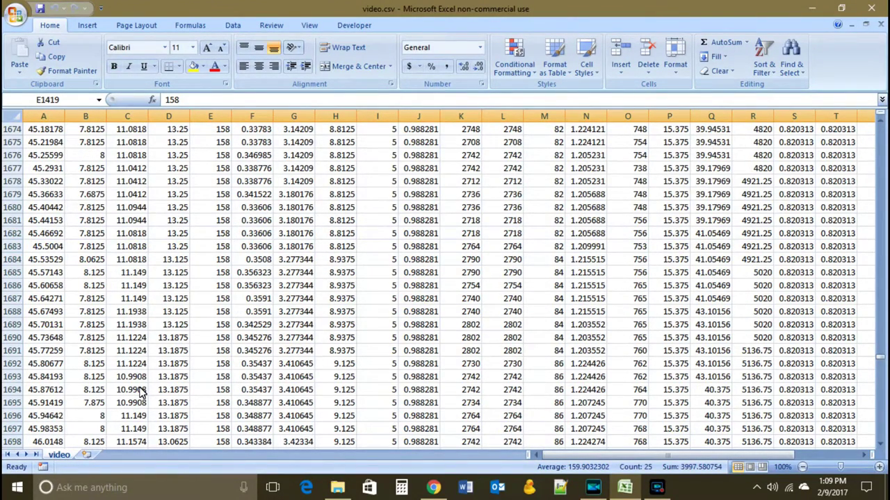
scroll(140, 392, down, 2)
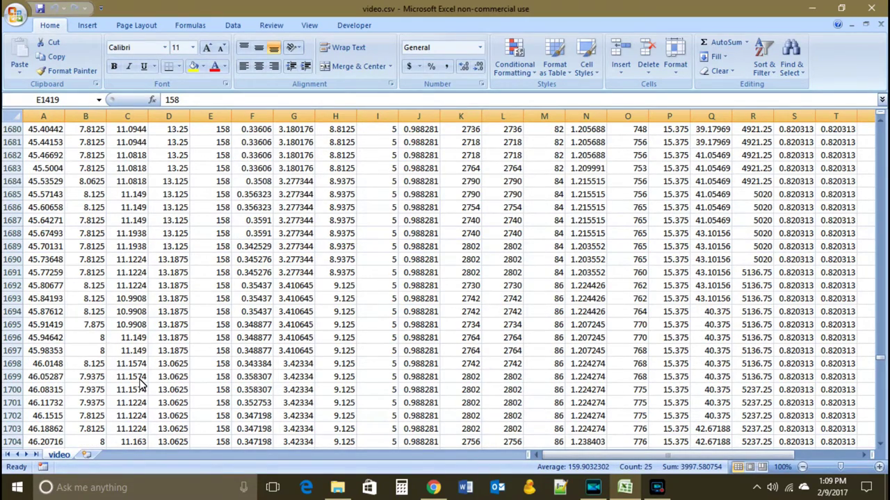
scroll(140, 388, down, 5)
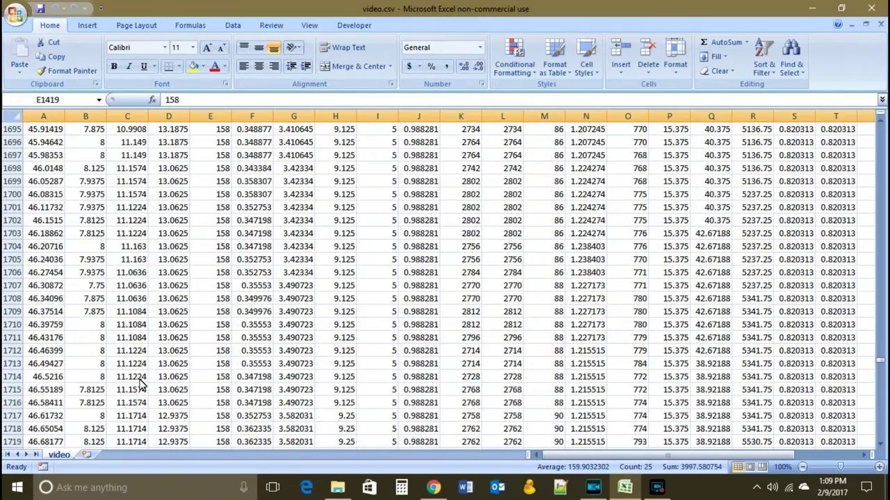
scroll(139, 387, down, 4)
scroll(140, 387, down, 8)
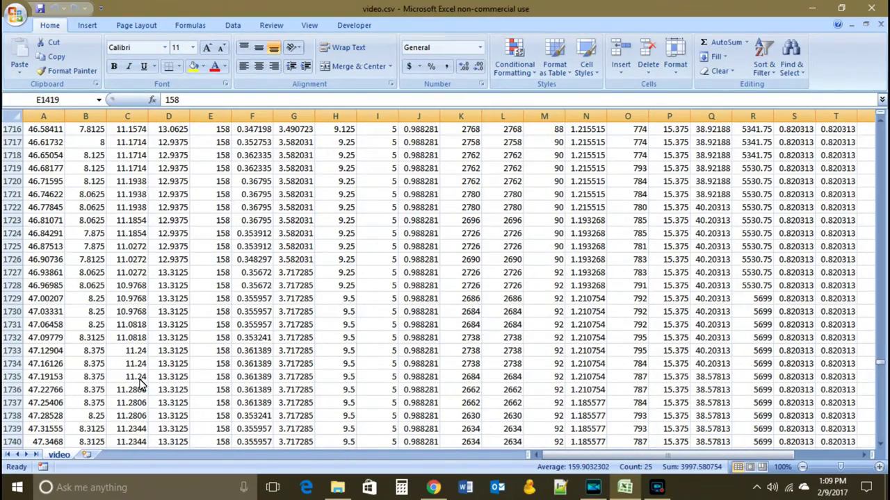
scroll(140, 387, down, 5)
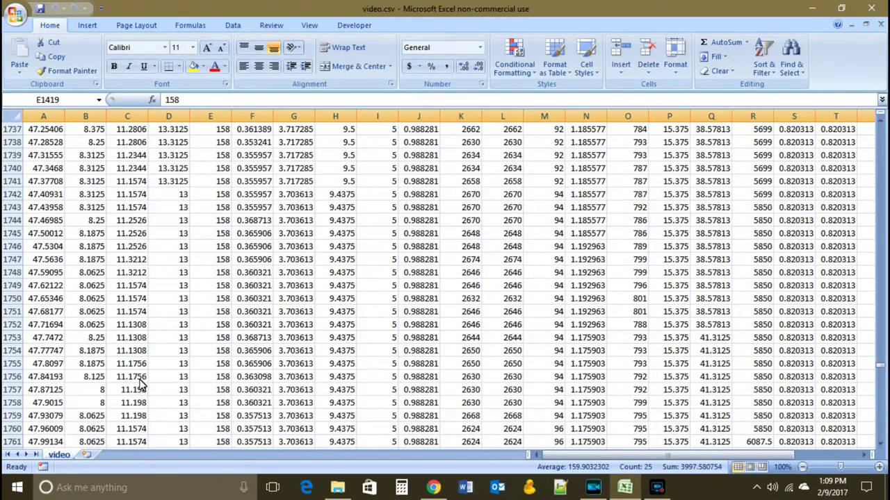
- Select row 1790 at the end of the full-throttle pull, check the column headings in row 1, and return to the selected row
scroll(140, 387, down, 11)
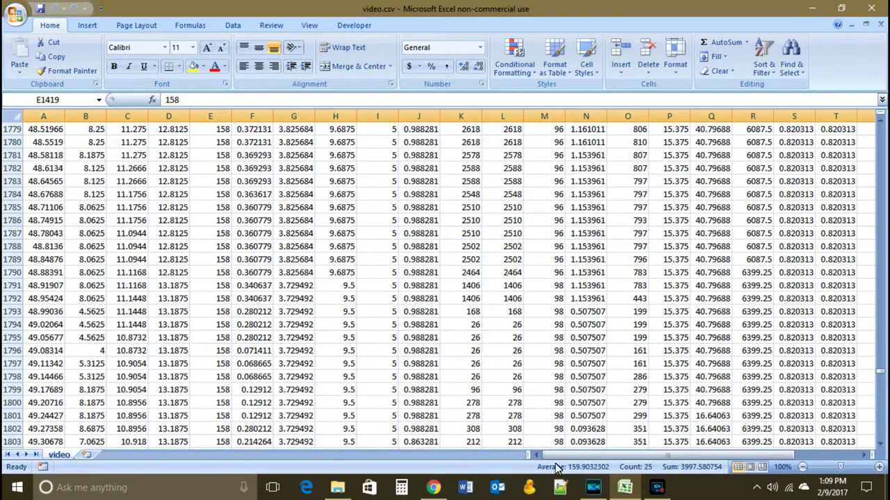
drag(570, 455, 820, 458)
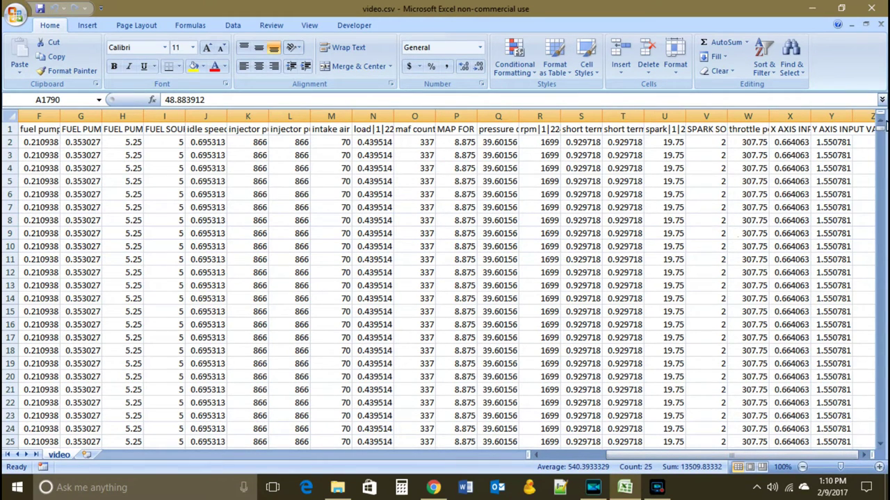
drag(882, 123, 881, 368)
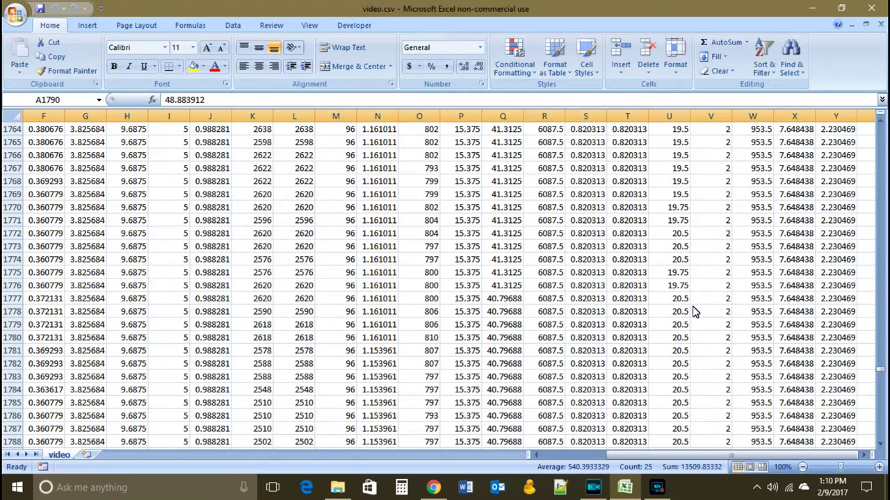
scroll(693, 312, down, 6)
scroll(694, 313, up, 2)
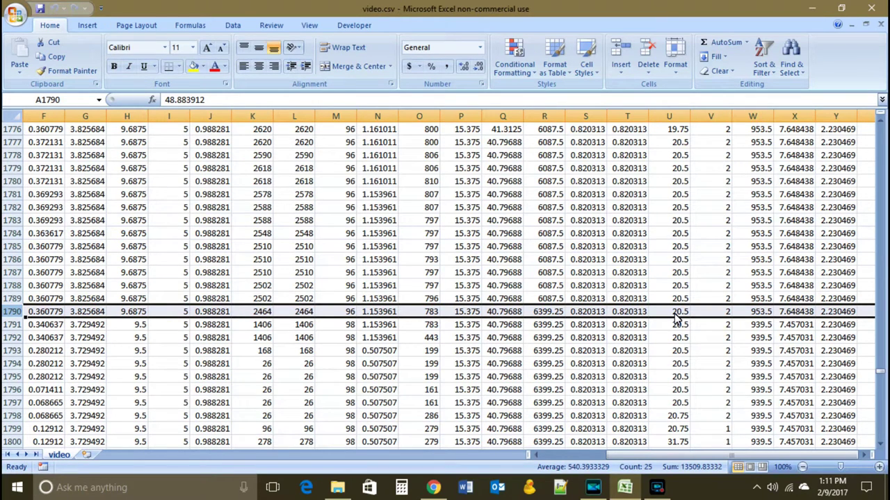
- Examine the spark values in column U from row 1790 back to about row 1647 and forward again to about row 1720
scroll(740, 380, up, 6)
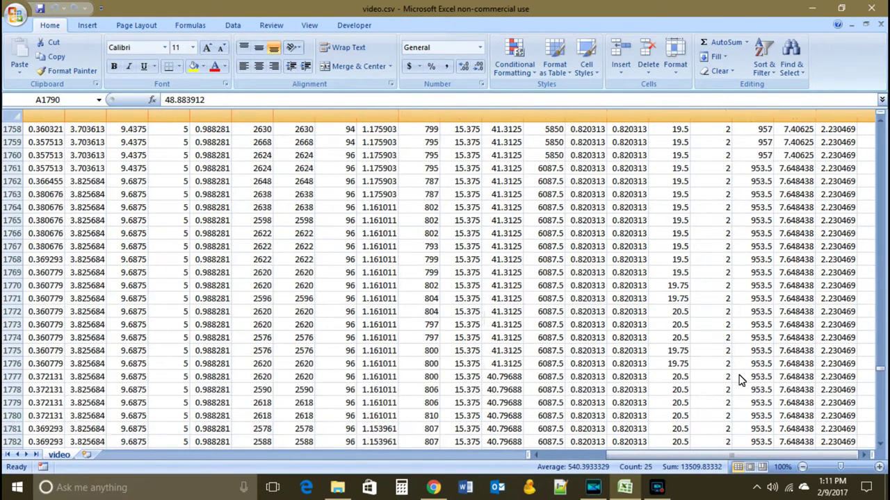
scroll(741, 380, up, 13)
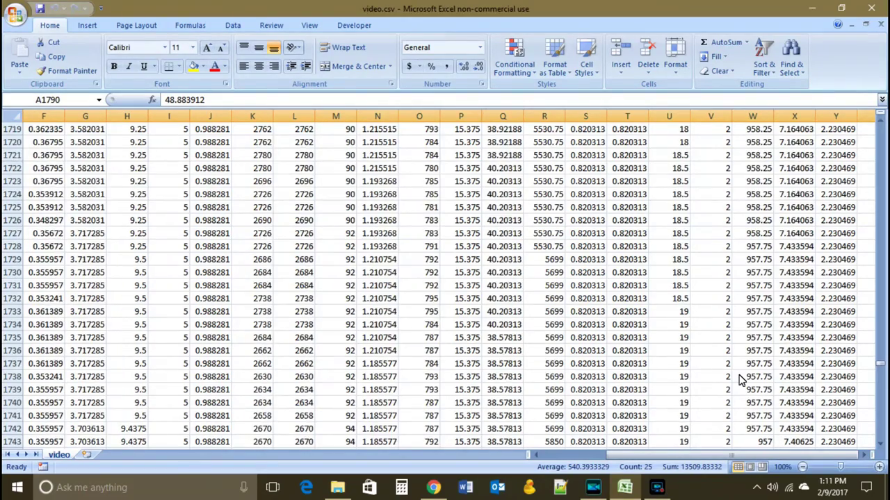
scroll(741, 380, up, 14)
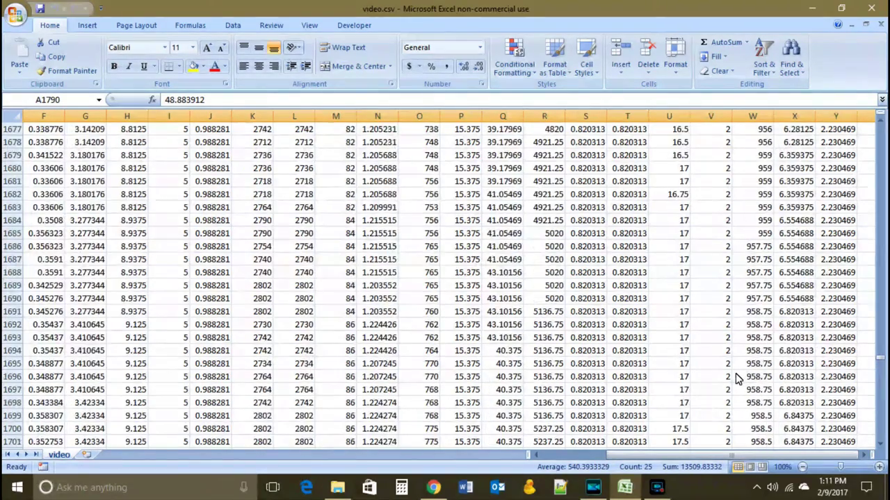
scroll(738, 378, up, 10)
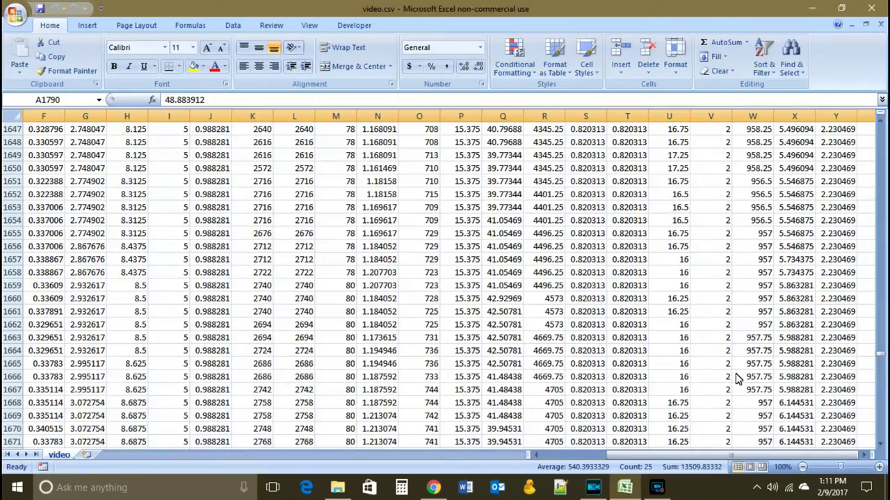
scroll(738, 378, up, 5)
scroll(738, 379, down, 5)
scroll(685, 375, down, 17)
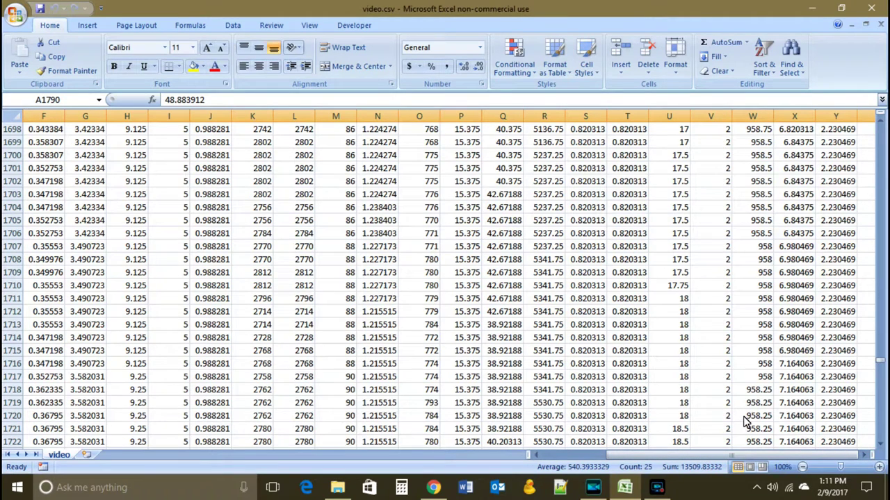
scroll(745, 421, up, 1)
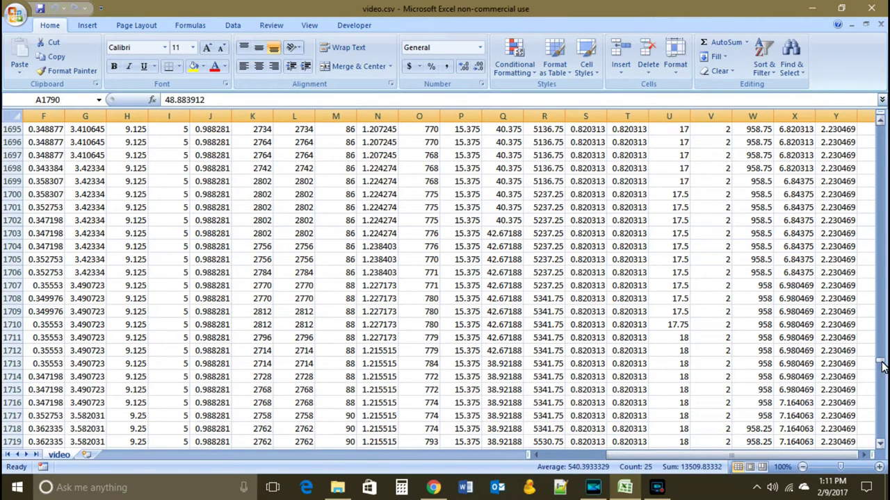
- Examine the intake air values in column M from about row 1640 through row 1790 and on to about row 1829
mouse_move(882, 367)
mouse_down()
mouse_move(873, 347)
mouse_move(865, 358)
mouse_up()
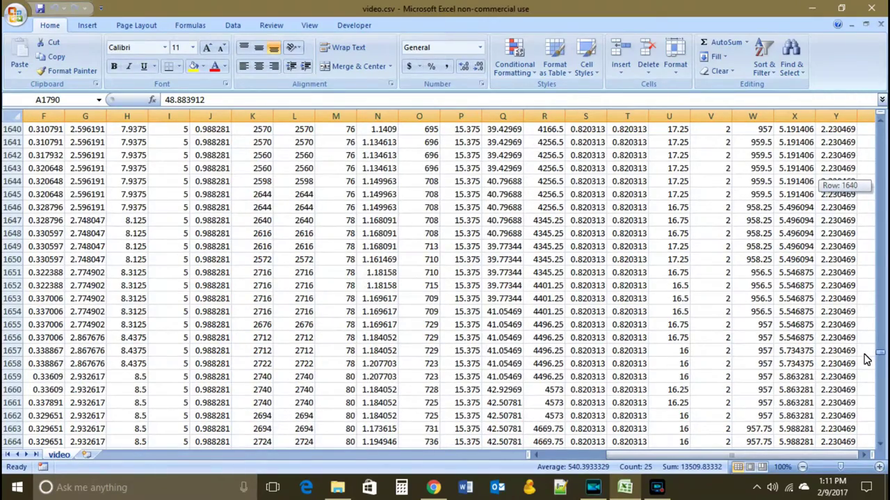
drag(865, 359, 866, 360)
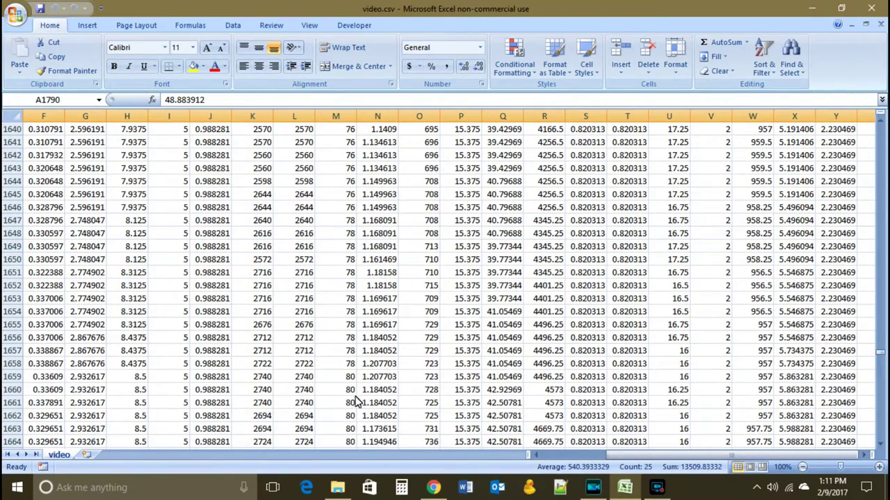
scroll(354, 247, down, 16)
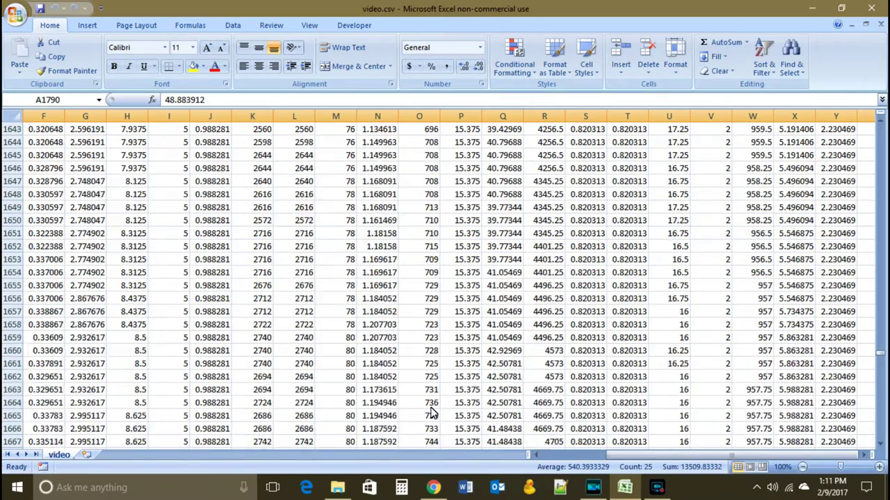
scroll(434, 404, down, 20)
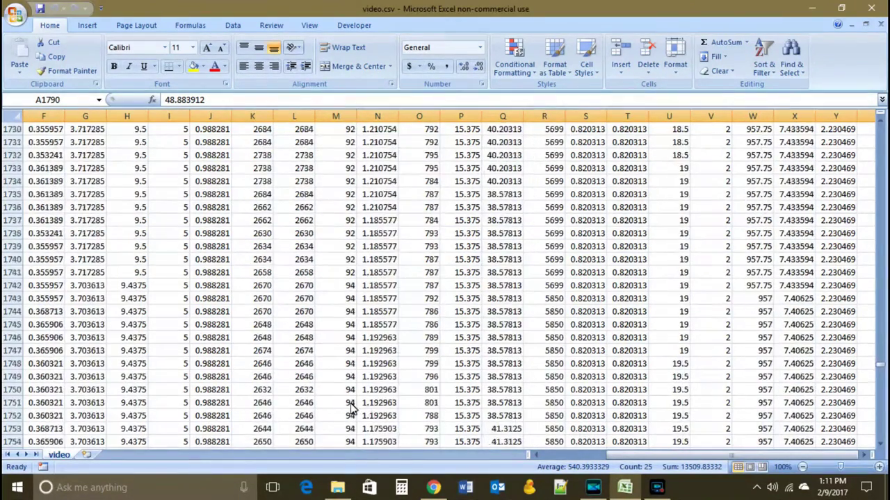
scroll(352, 408, down, 6)
scroll(385, 343, down, 1)
scroll(375, 326, up, 1)
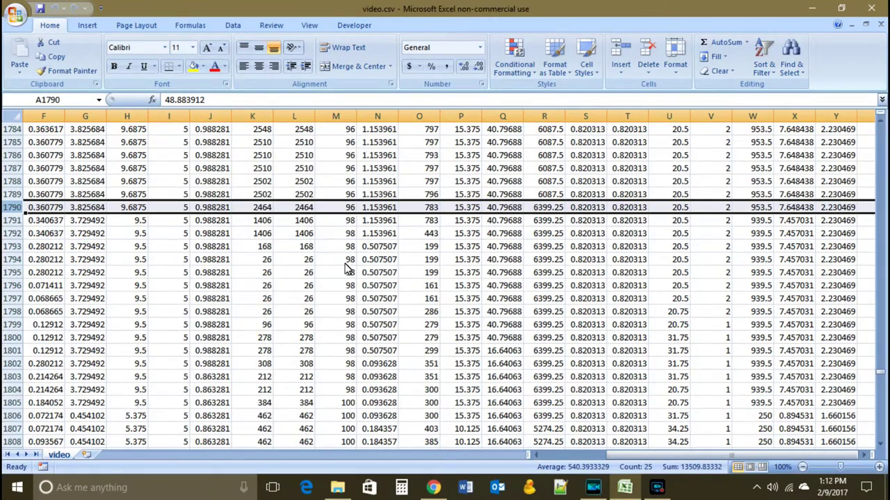
scroll(355, 292, down, 6)
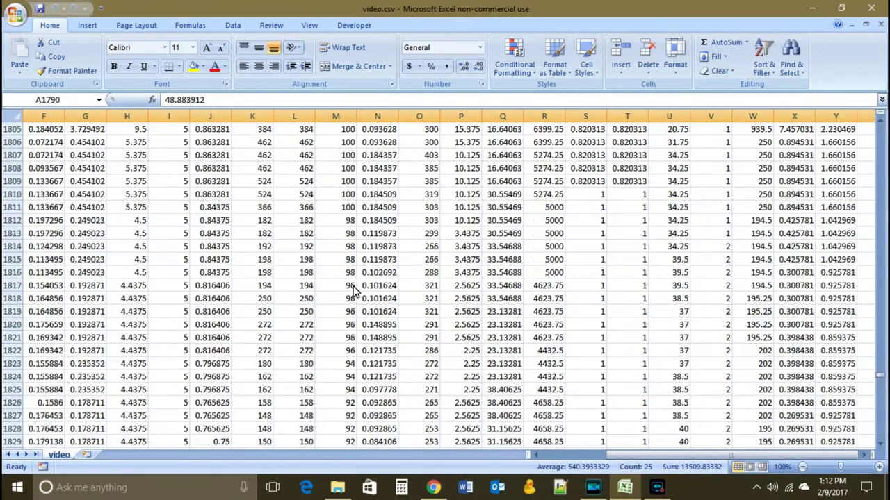
scroll(354, 292, up, 2)
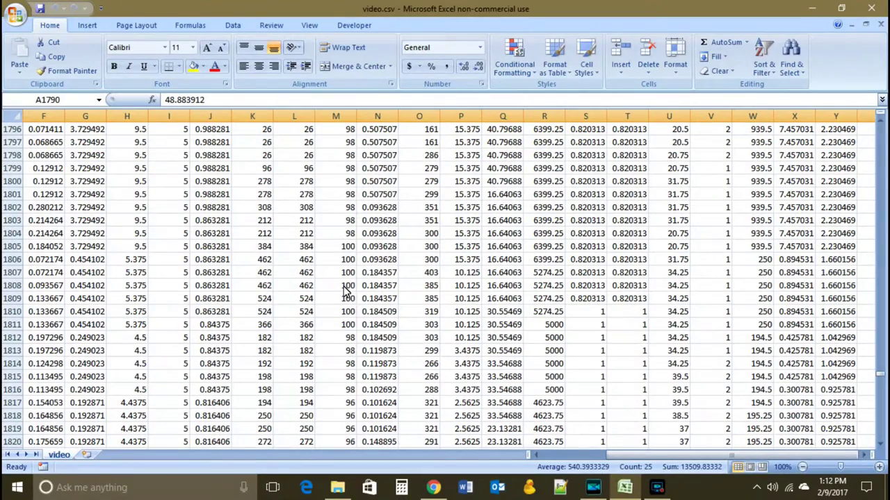
scroll(417, 326, up, 2)
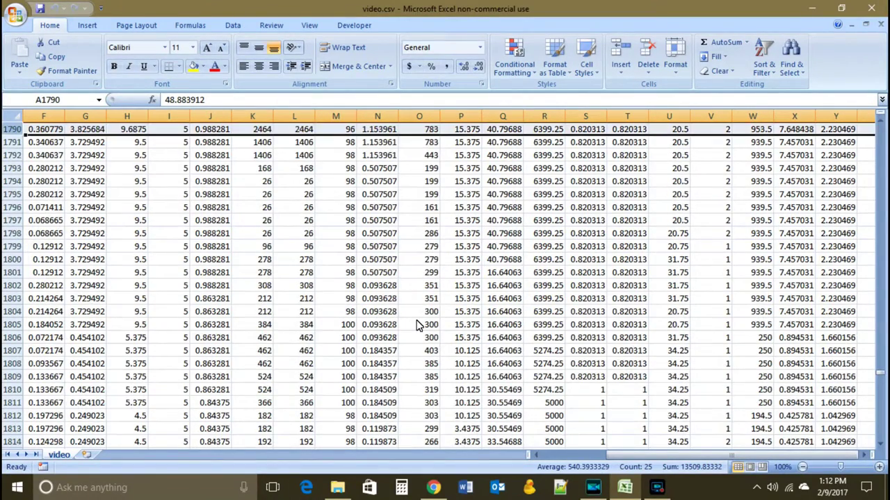
- Examine the pressure values in column Q from row 1790 back through the start of the pull to about row 1217
scroll(511, 337, up, 11)
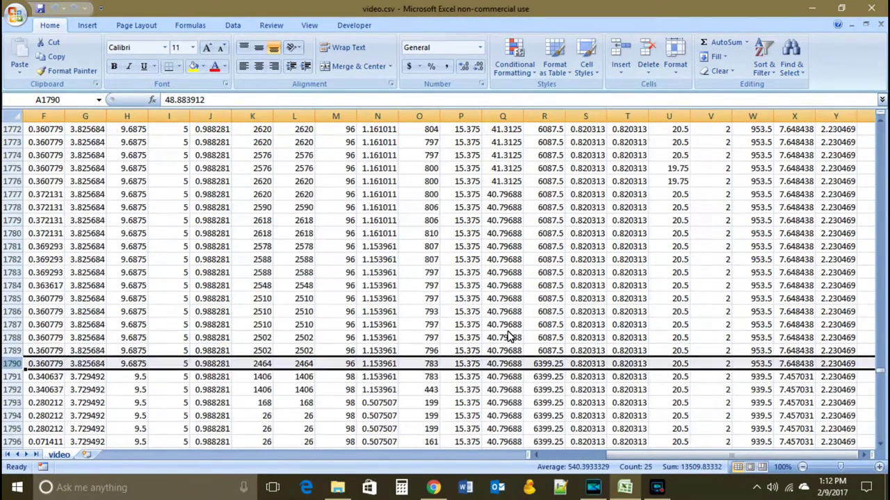
scroll(510, 336, up, 20)
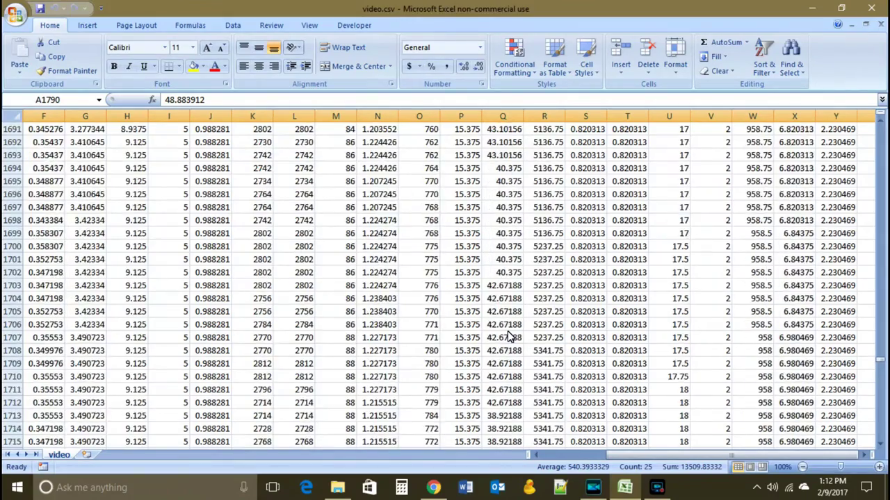
scroll(511, 336, up, 20)
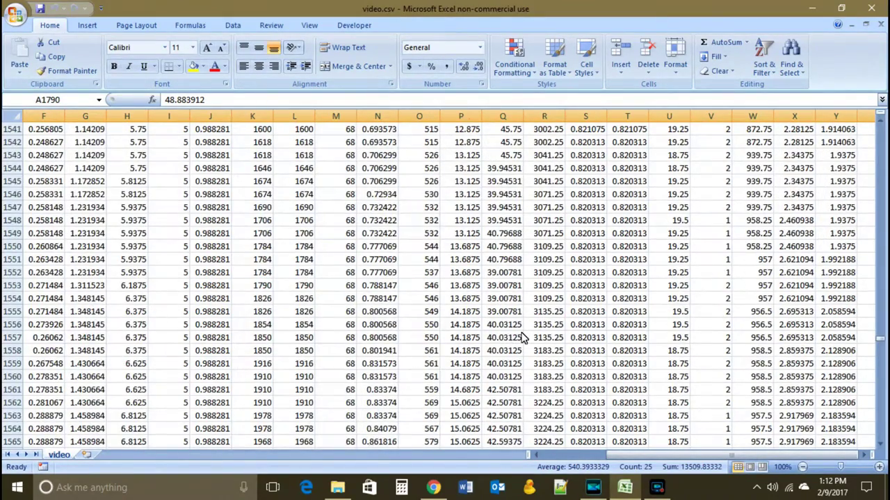
scroll(510, 337, up, 18)
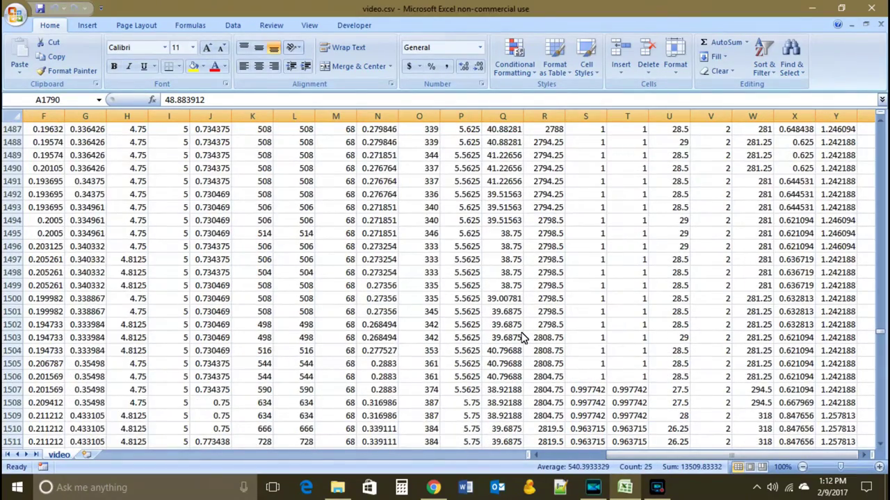
scroll(523, 337, up, 20)
scroll(523, 337, up, 20)
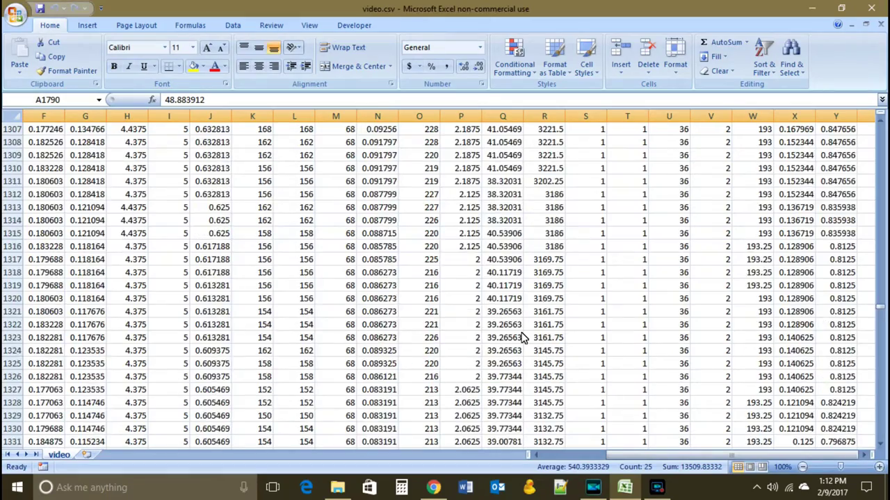
scroll(523, 337, up, 20)
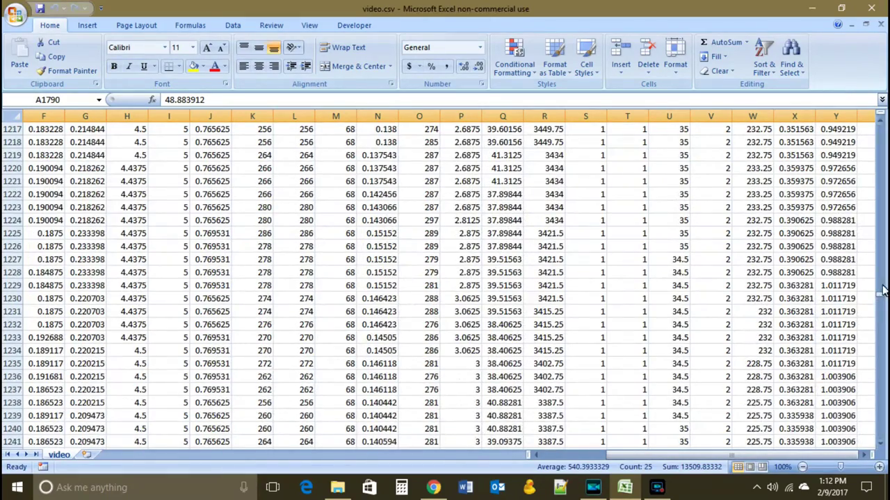
- Return to row 1 and review the column headings from throttle position back to battery voltage
drag(881, 300, 881, 129)
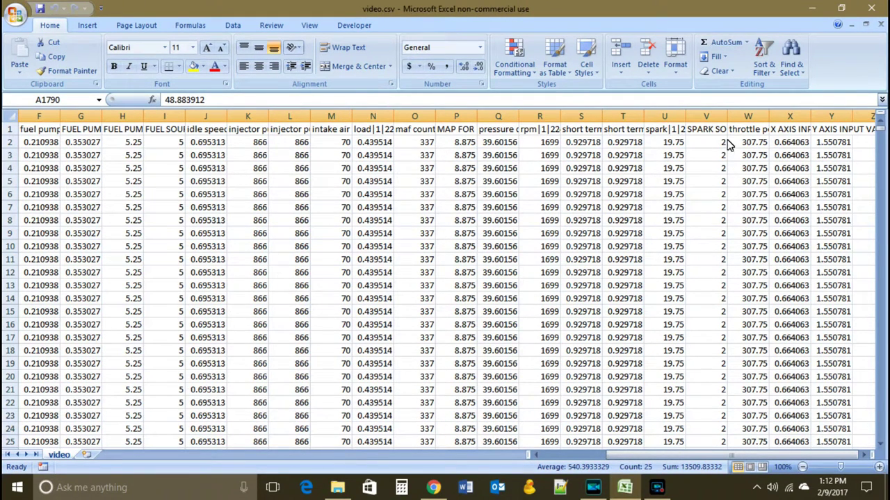
scroll(720, 319, down, 4)
scroll(721, 319, up, 4)
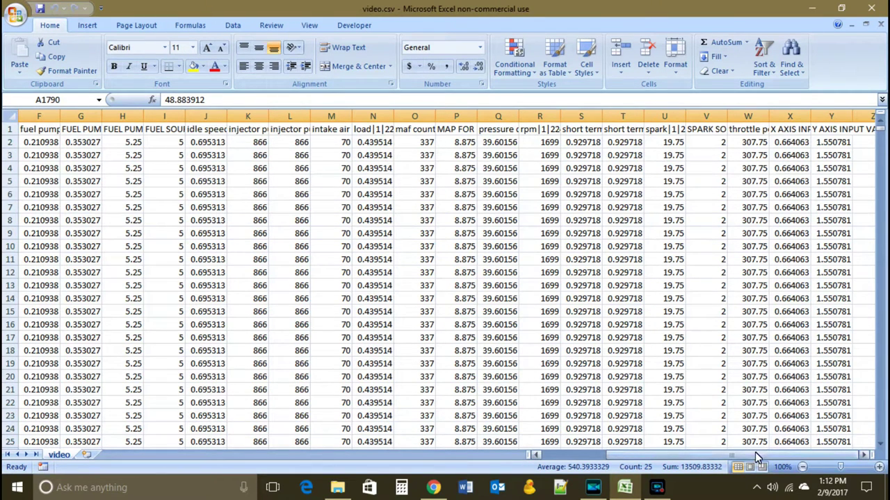
drag(753, 454, 734, 450)
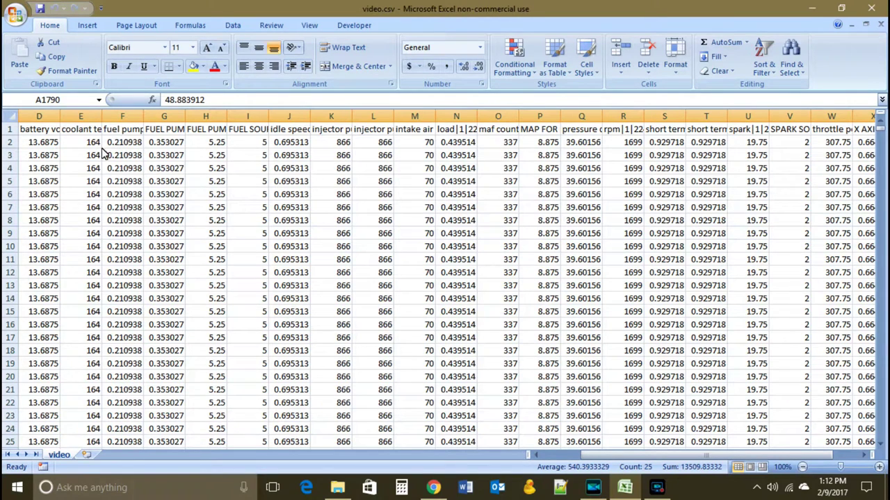
- Select the fuel pump duty cycle heading in F1, check the column's values around row 1700, and return to row 1
click(118, 134)
drag(576, 456, 557, 455)
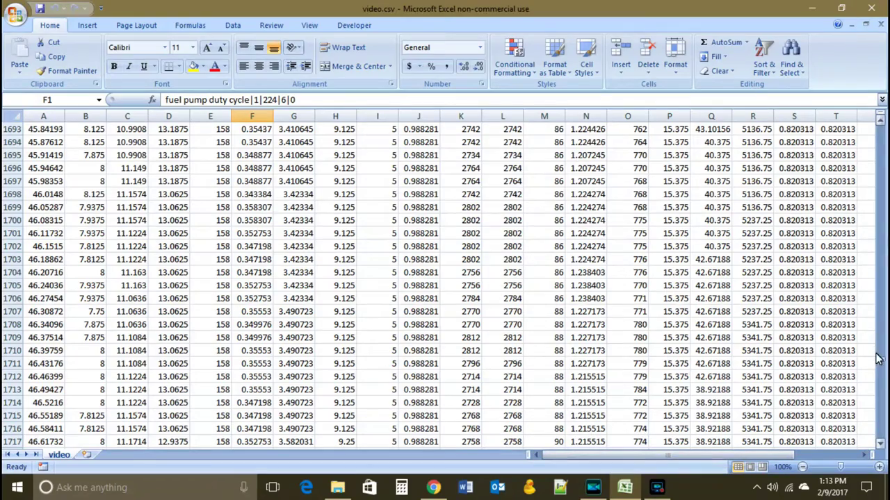
drag(882, 366, 878, 132)
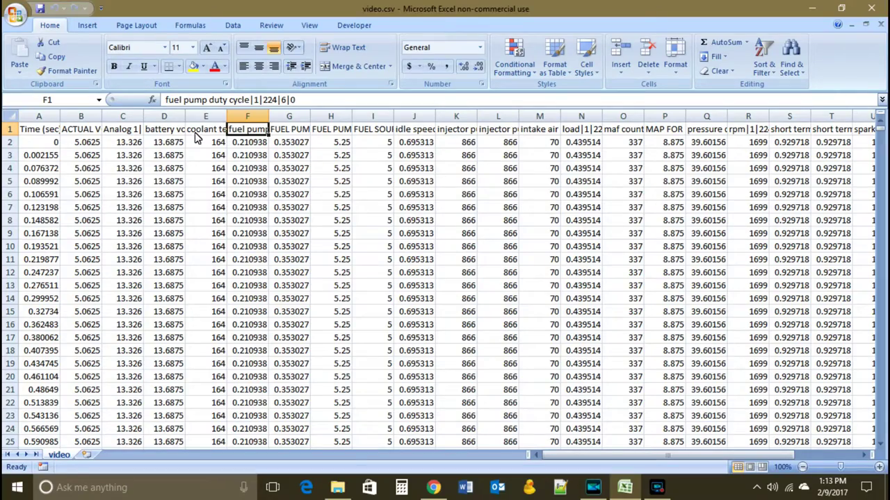
- Examine the coolant temperature values in column E from the start of the log to the full-throttle rows around 1745 to 1769
scroll(223, 292, down, 20)
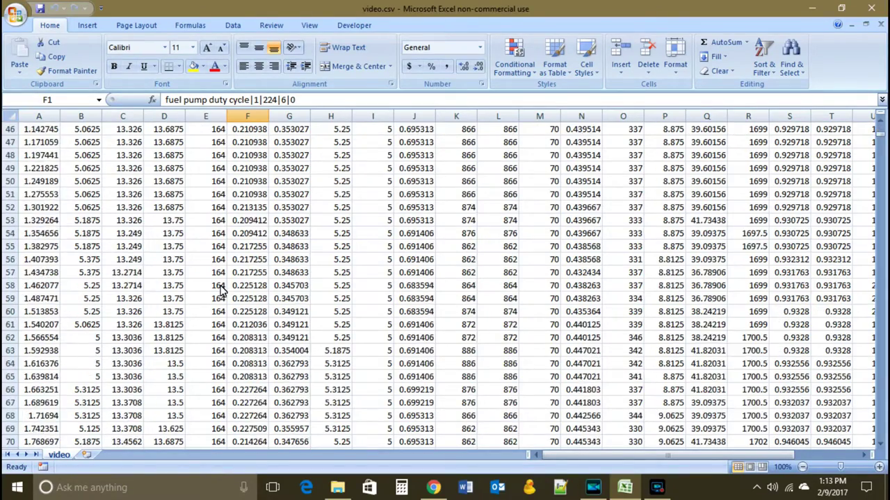
scroll(222, 292, down, 20)
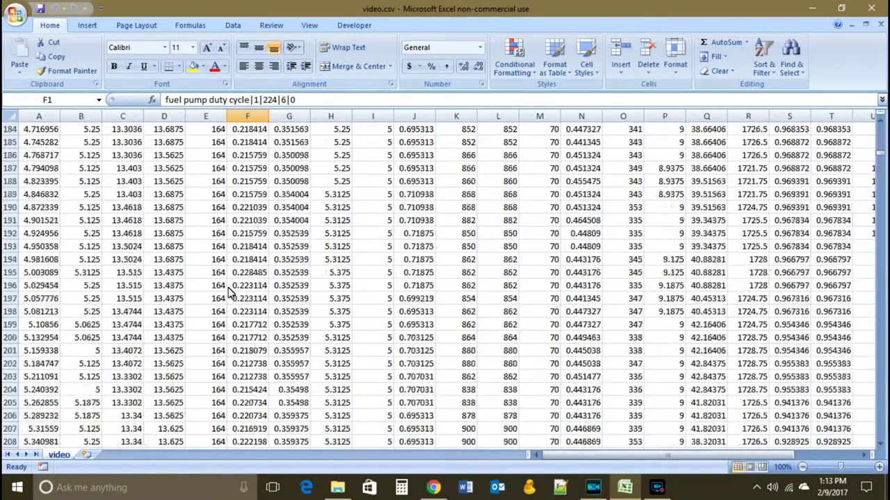
drag(878, 167, 878, 367)
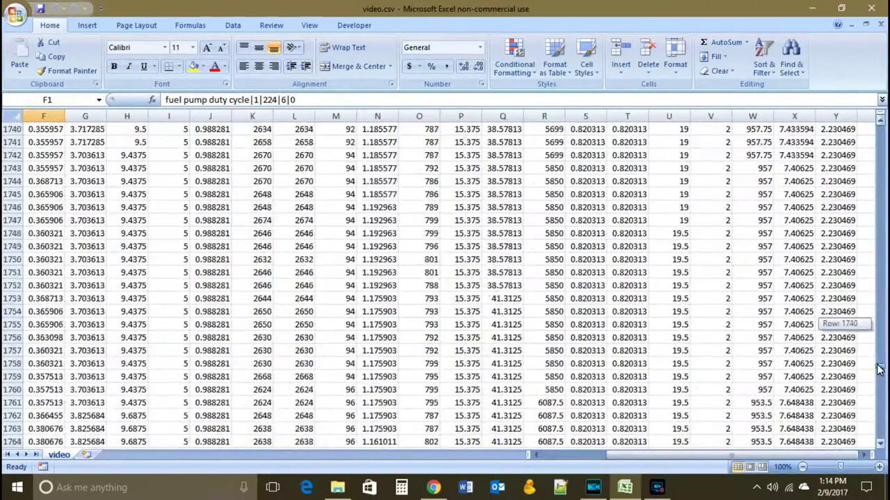
drag(720, 460, 623, 458)
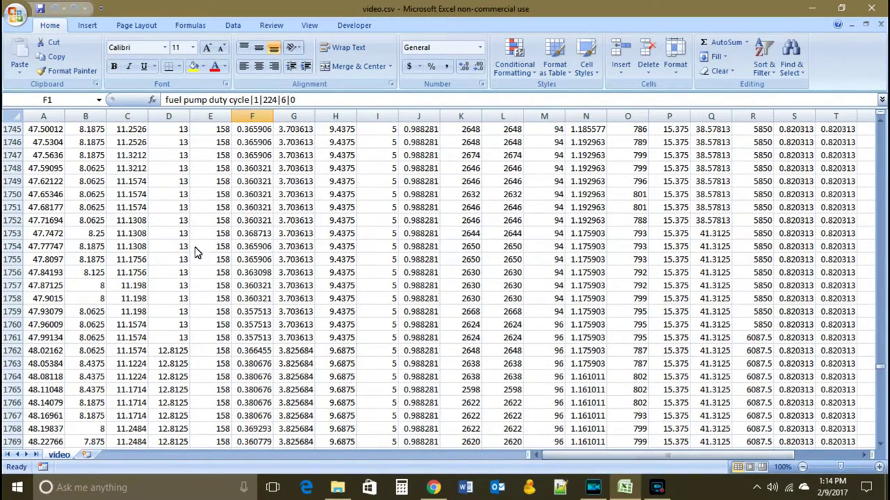